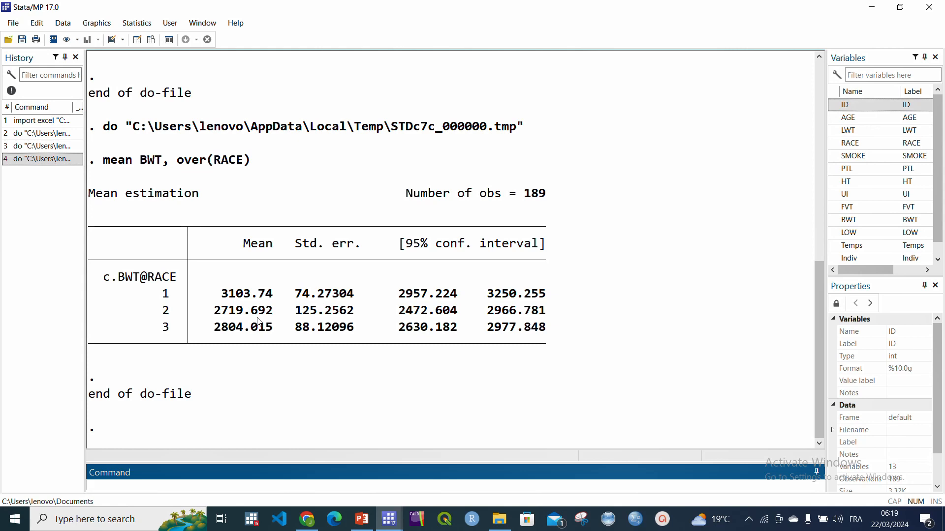
# Add the command graph box BWT, over(RACE) on line 30 of the do-file and run only that line
pyautogui.moveTo(215, 294); pyautogui.dragTo(271, 297)
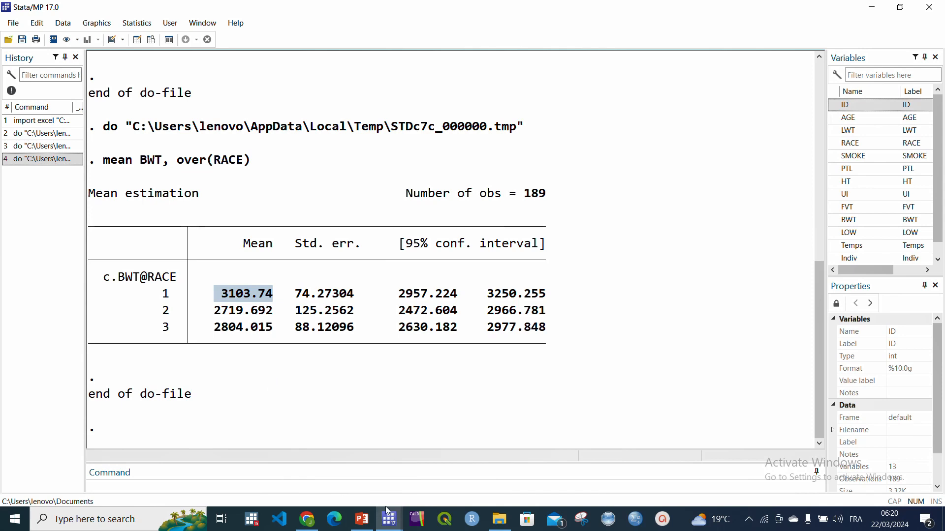
pyautogui.moveTo(390, 517)
pyautogui.click(436, 493)
pyautogui.click(456, 196)
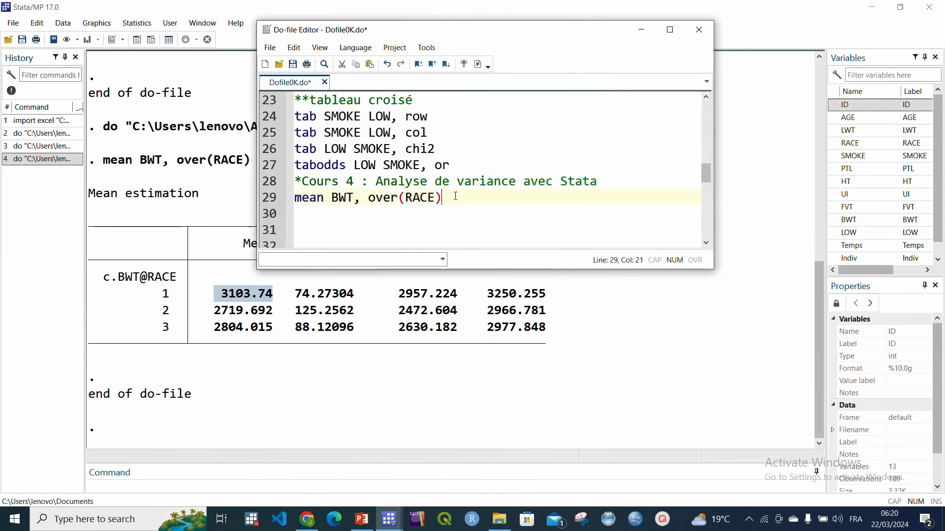
pyautogui.press('Return')
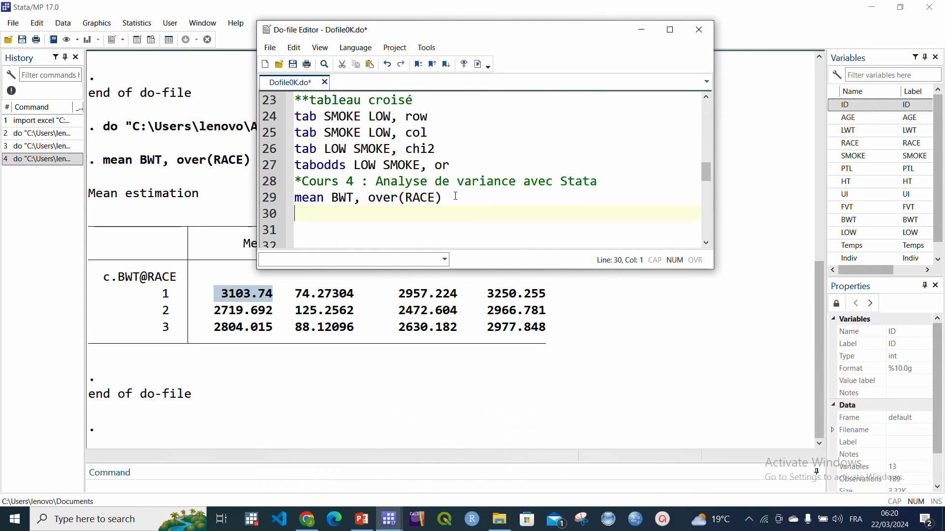
pyautogui.write('graph')
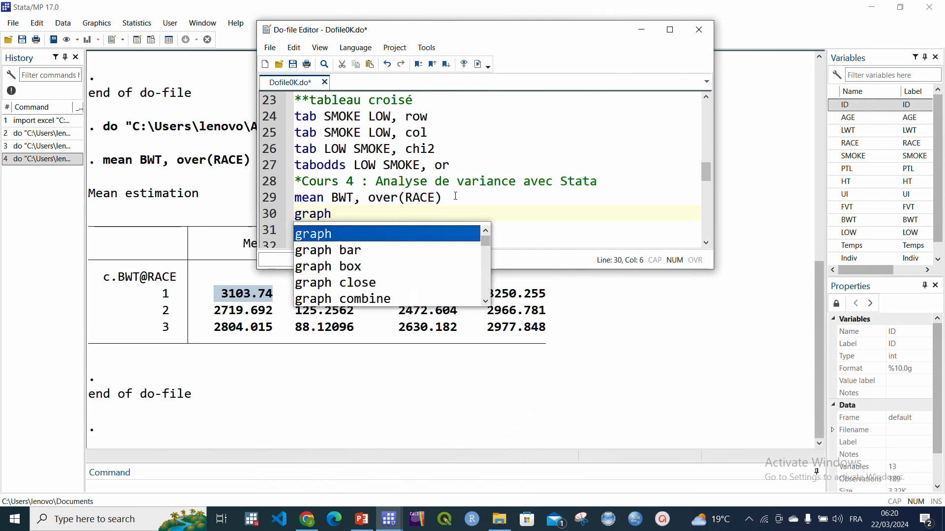
pyautogui.press('Down')
pyautogui.press('Down')
pyautogui.press('Return')
pyautogui.write('B')
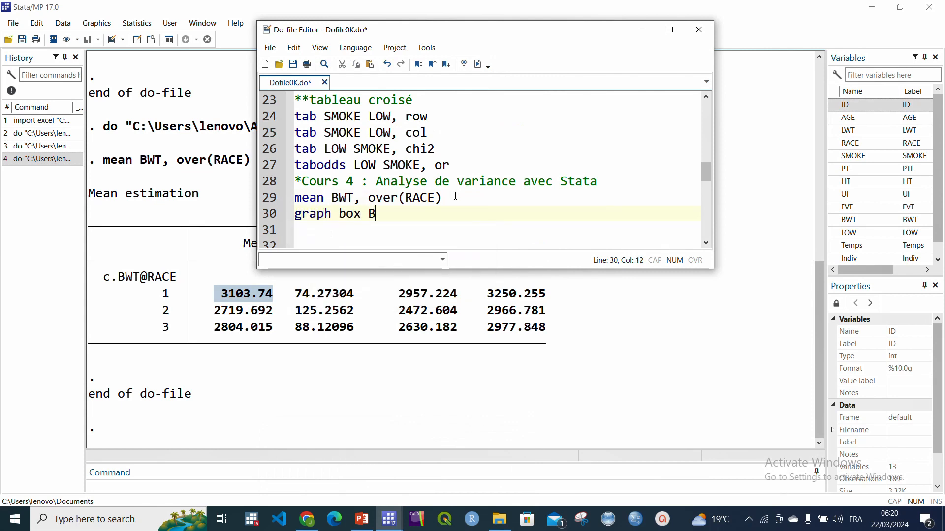
pyautogui.write('WT, over')
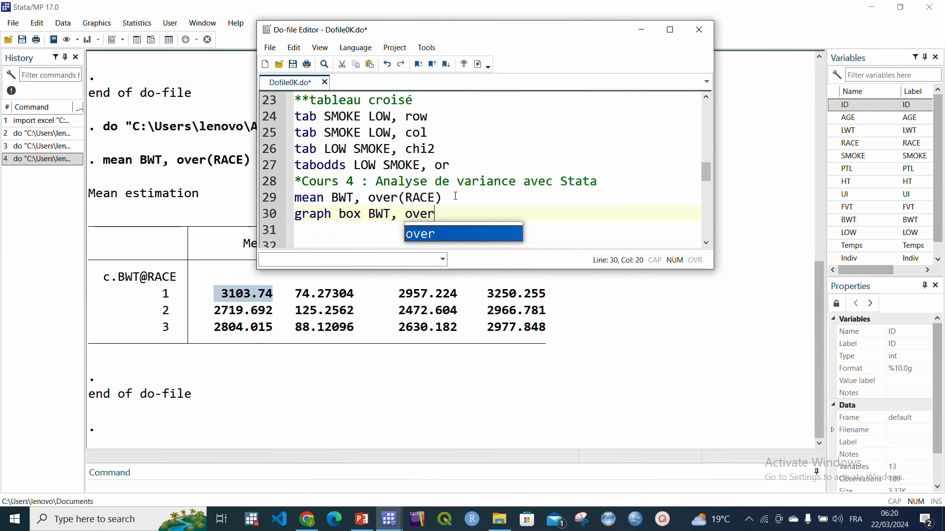
pyautogui.write('(RACE')
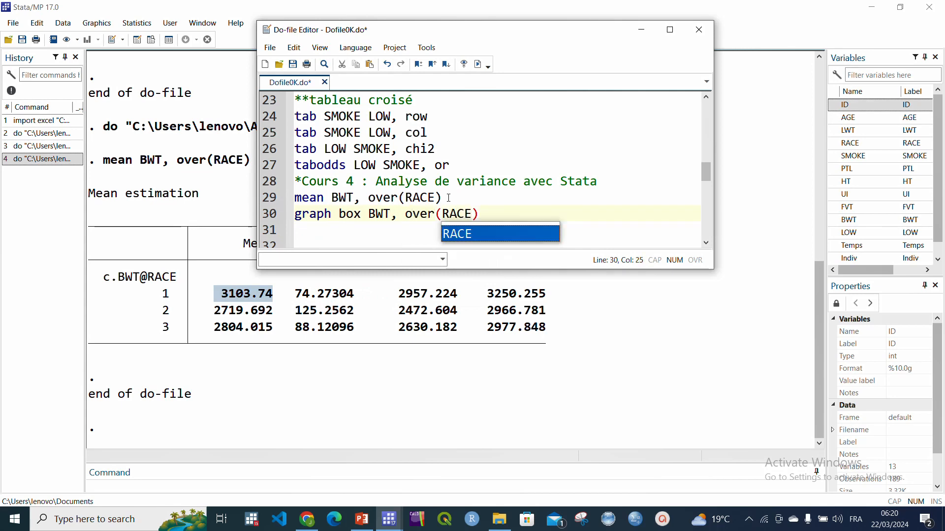
pyautogui.click(271, 216)
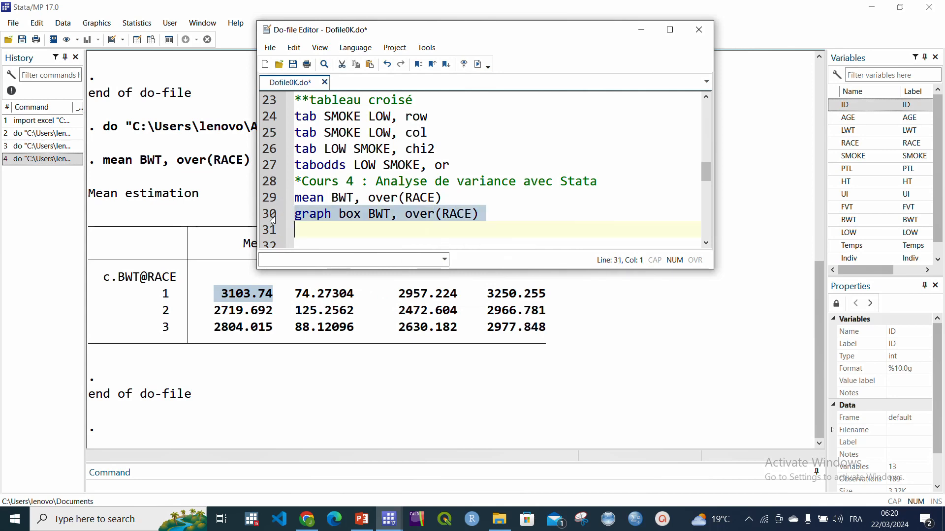
pyautogui.click(478, 65)
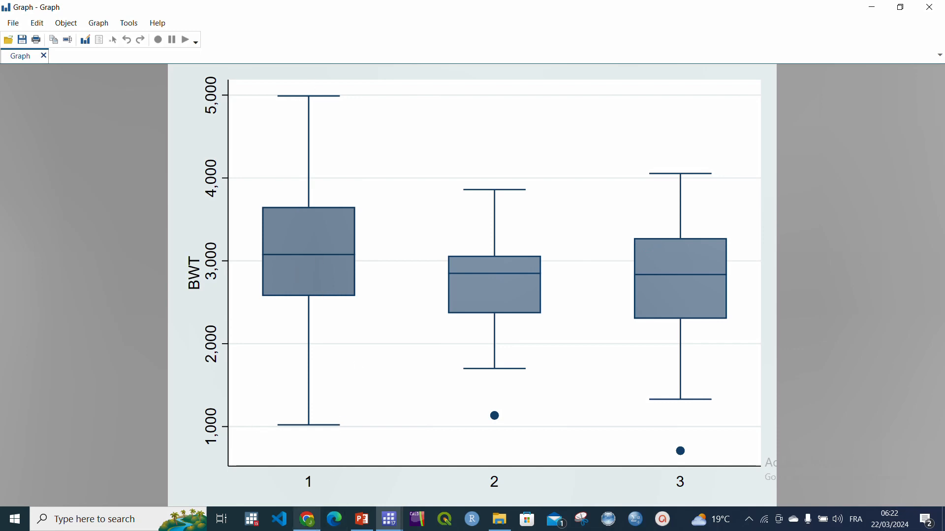
# Return to the results and highlight the group 2 mean and the group 3 confidence interval of BWT by RACE
pyautogui.moveTo(387, 525)
pyautogui.click(231, 473)
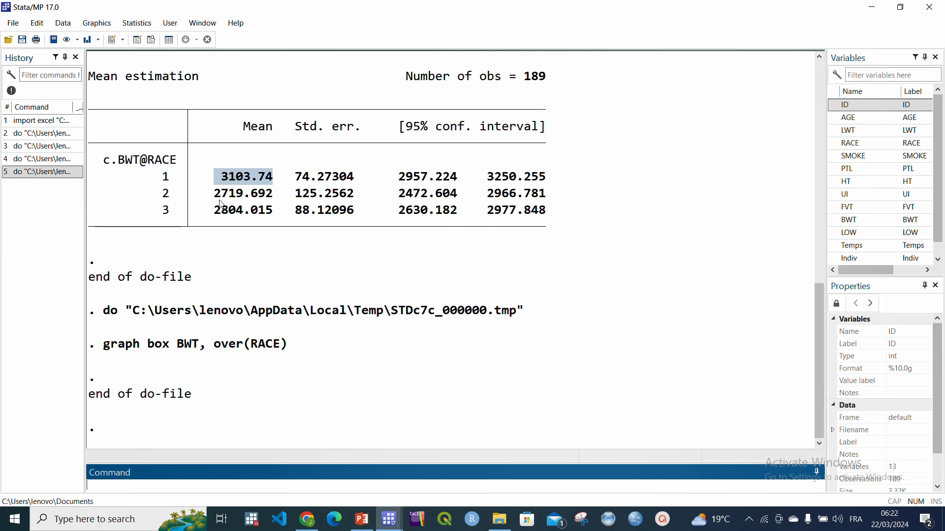
pyautogui.moveTo(214, 194); pyautogui.dragTo(270, 200)
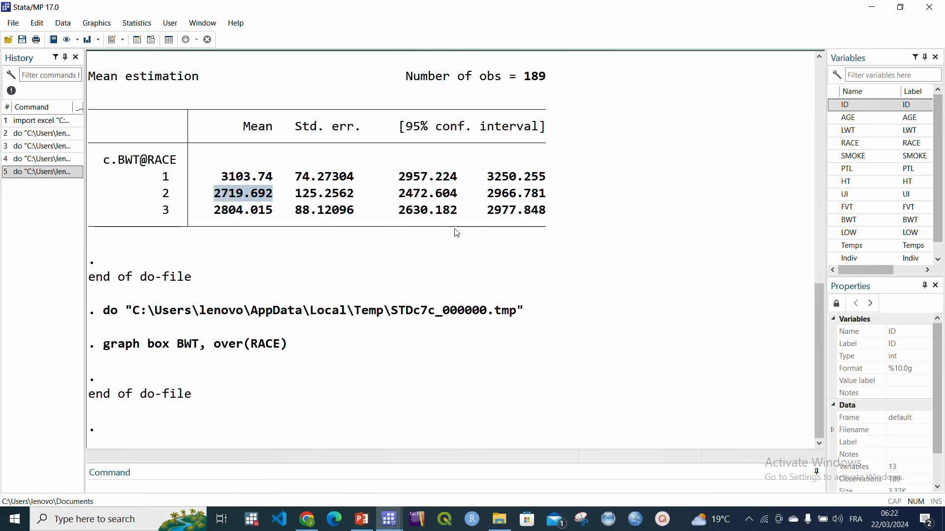
pyautogui.moveTo(398, 212); pyautogui.dragTo(546, 218)
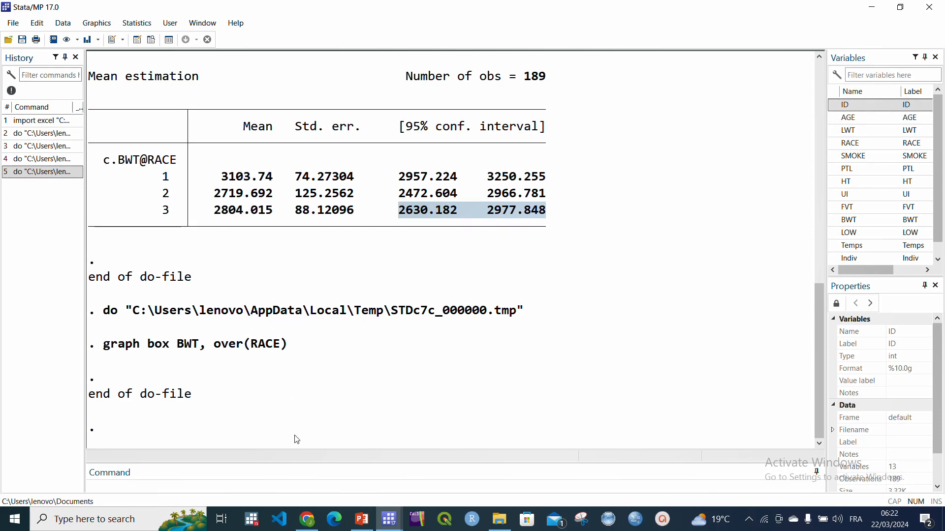
# Add the command oneway BWT RACE on line 31 of the do-file, run only that line and bring up its results
pyautogui.moveTo(388, 524)
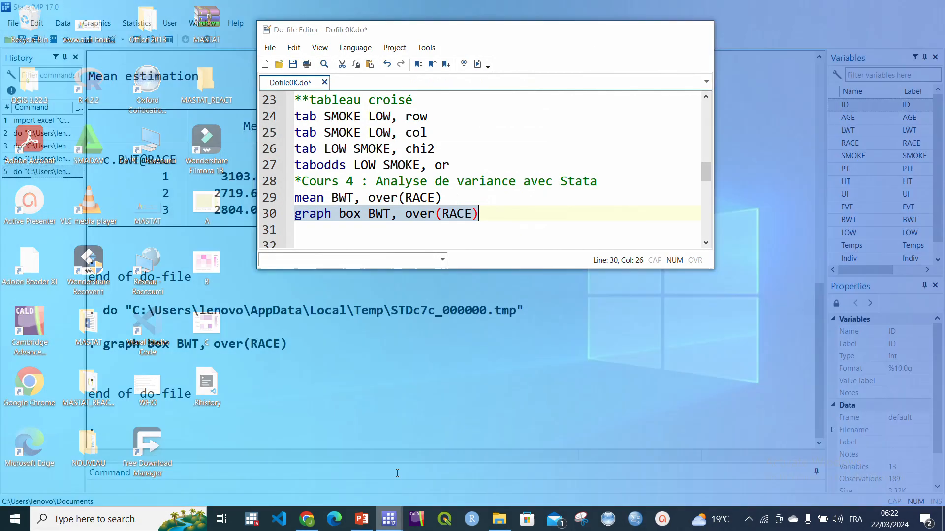
pyautogui.click(389, 467)
pyautogui.click(492, 216)
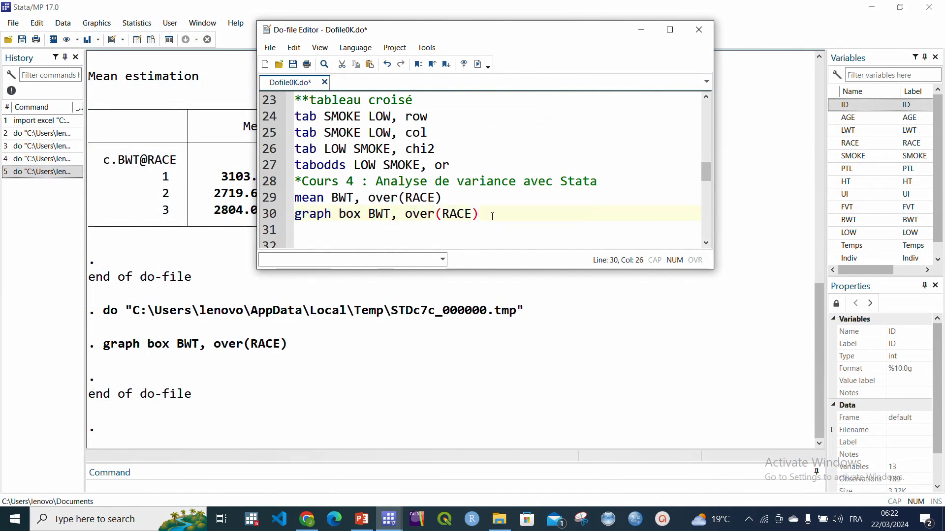
pyautogui.press('Return')
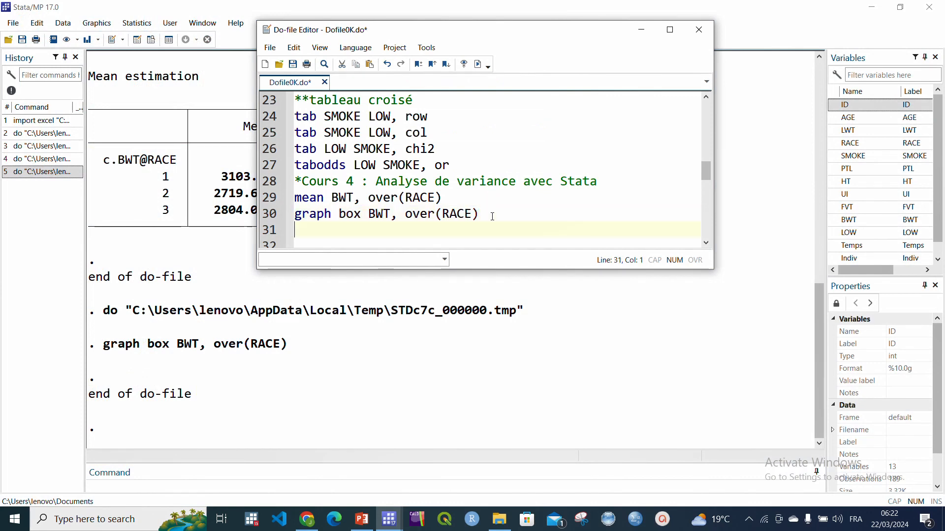
pyautogui.write('onewa')
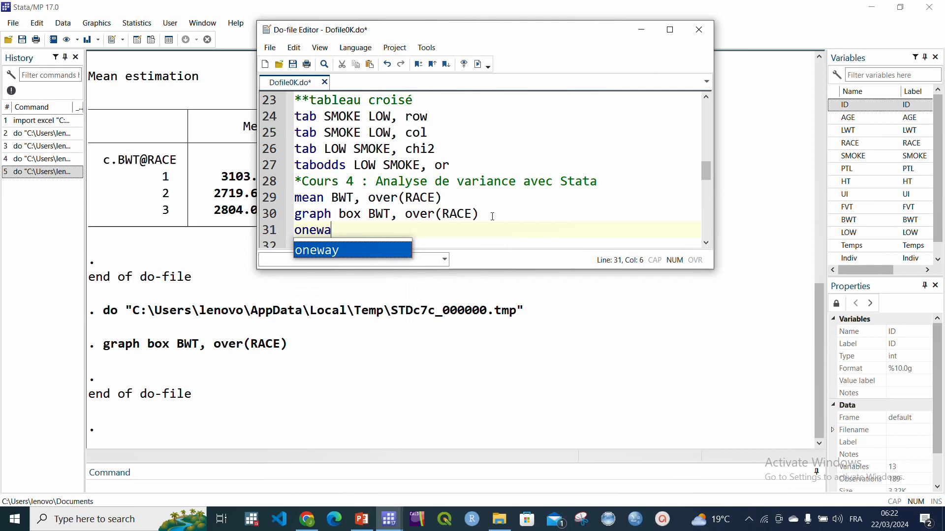
pyautogui.press('Return')
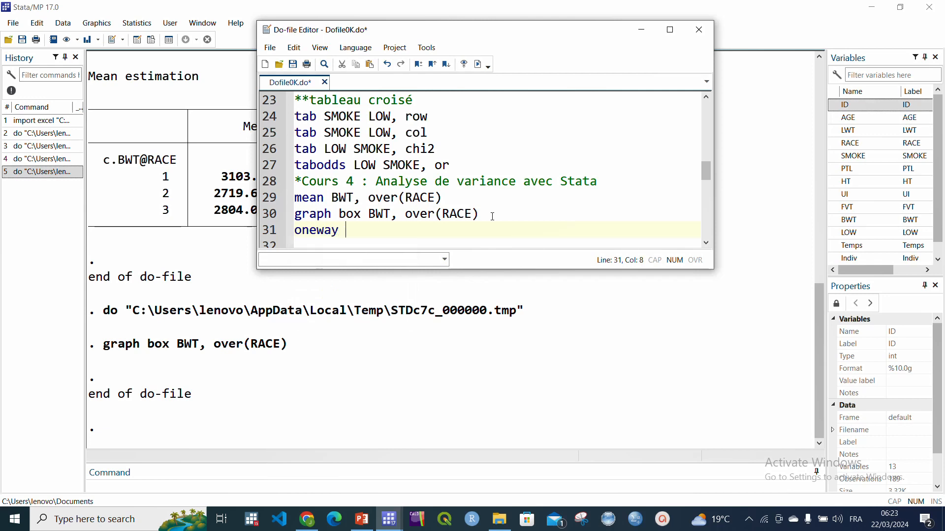
pyautogui.write('BWT RACE')
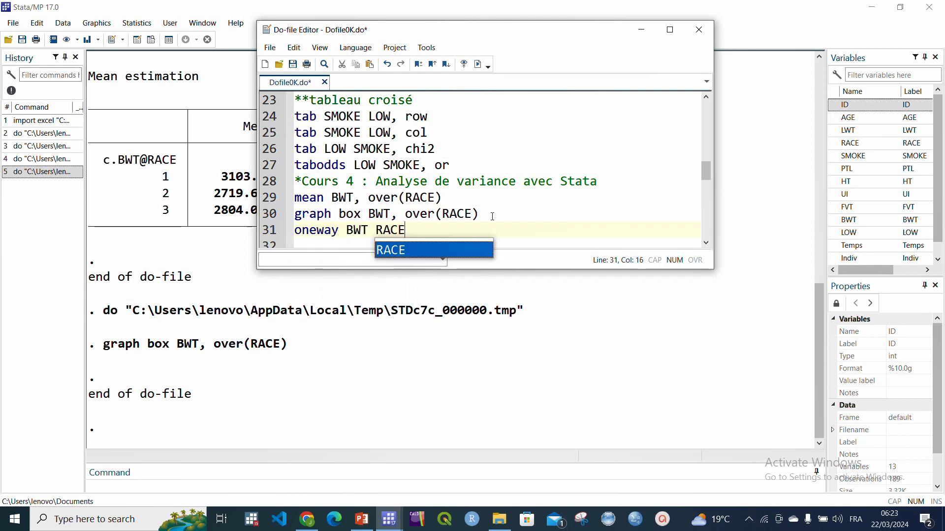
pyautogui.click(263, 230)
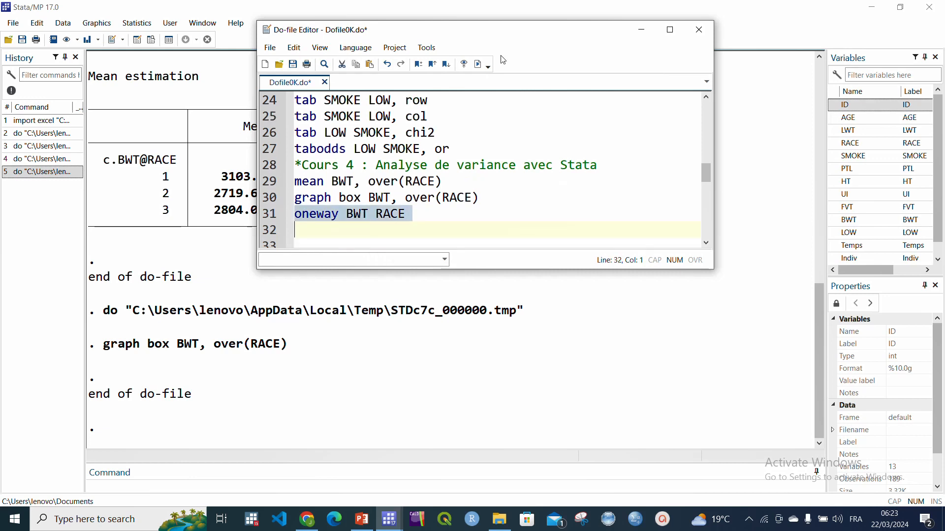
pyautogui.click(479, 64)
pyautogui.click(497, 341)
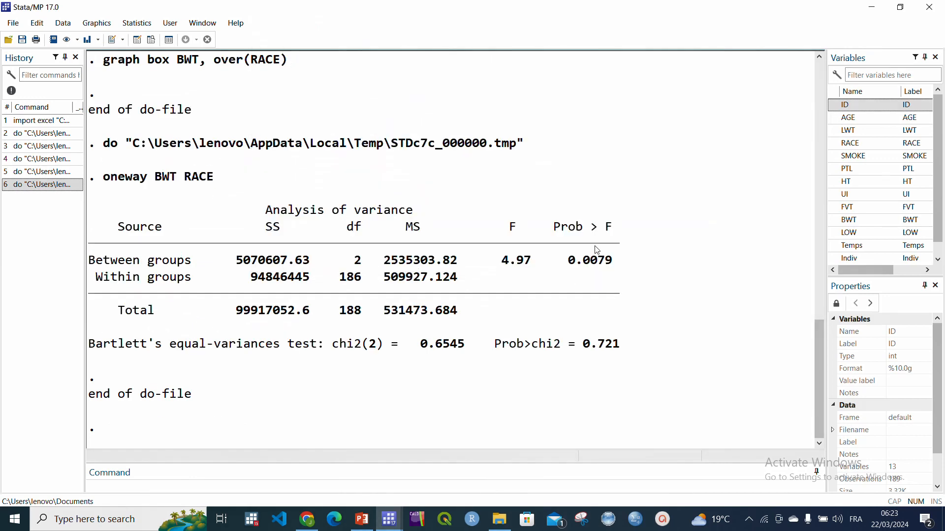
# Highlight the between-groups p-value of the analysis of variance and the p-value of Bartlett's equal-variances test
pyautogui.moveTo(569, 261); pyautogui.dragTo(619, 264)
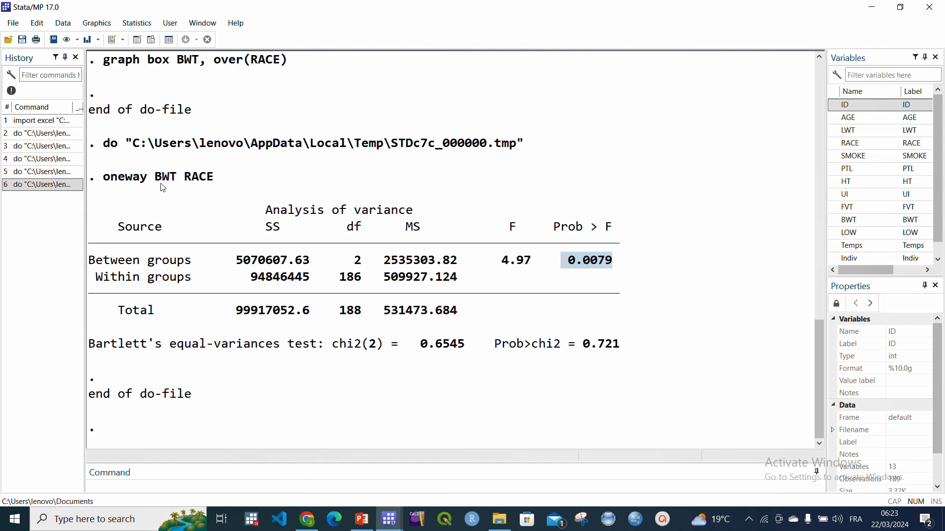
pyautogui.click(585, 348)
pyautogui.moveTo(585, 347); pyautogui.dragTo(629, 349)
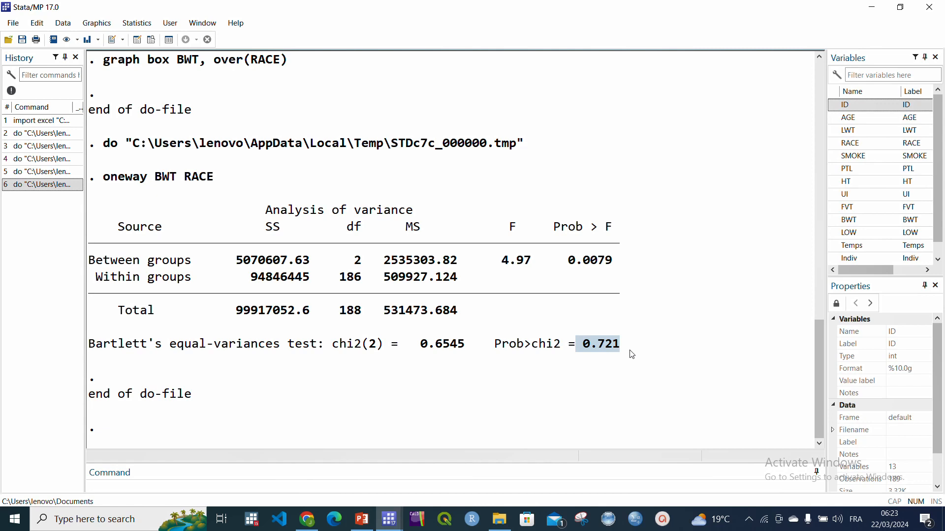
# Add the command oneway BWT RACE, bonferroni on line 32 of the do-file, run only that line and bring up its results
pyautogui.moveTo(388, 517)
pyautogui.click(428, 467)
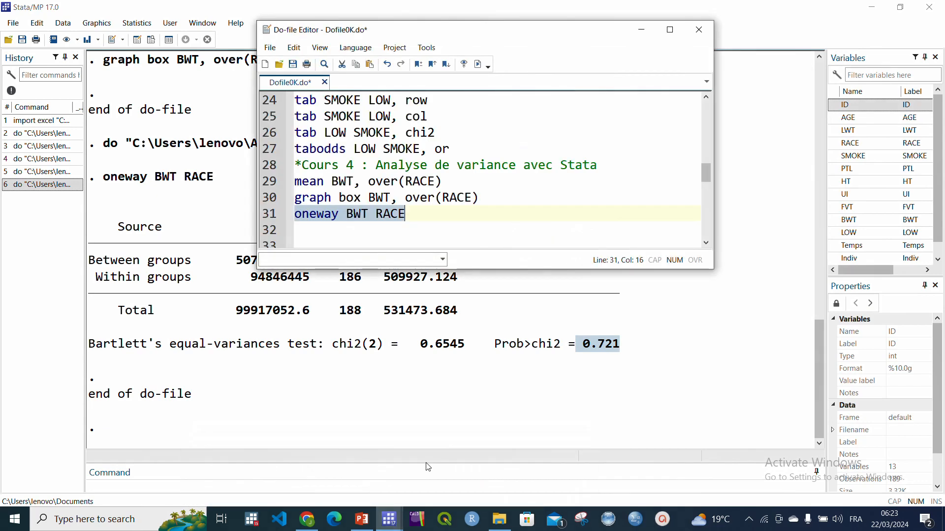
pyautogui.click(409, 217)
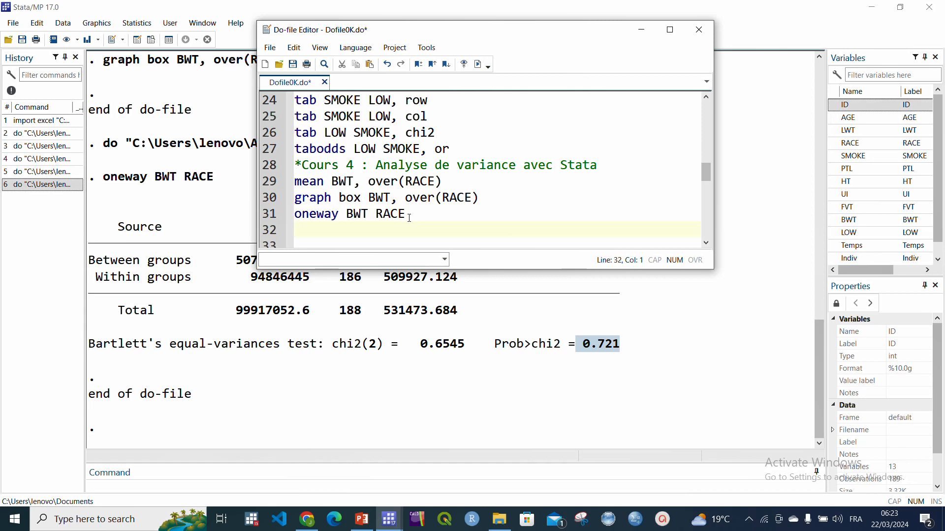
pyautogui.write('oneway BWT RACE')
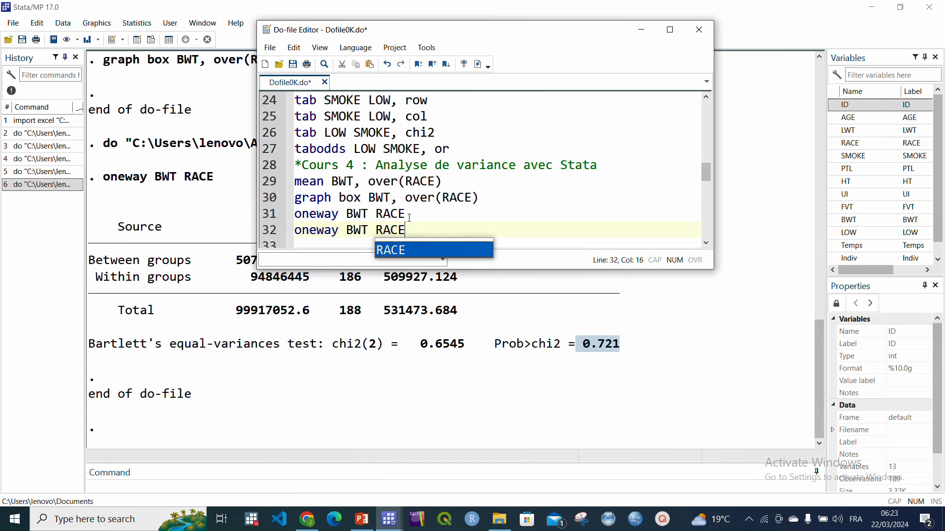
pyautogui.write(', bonferroni')
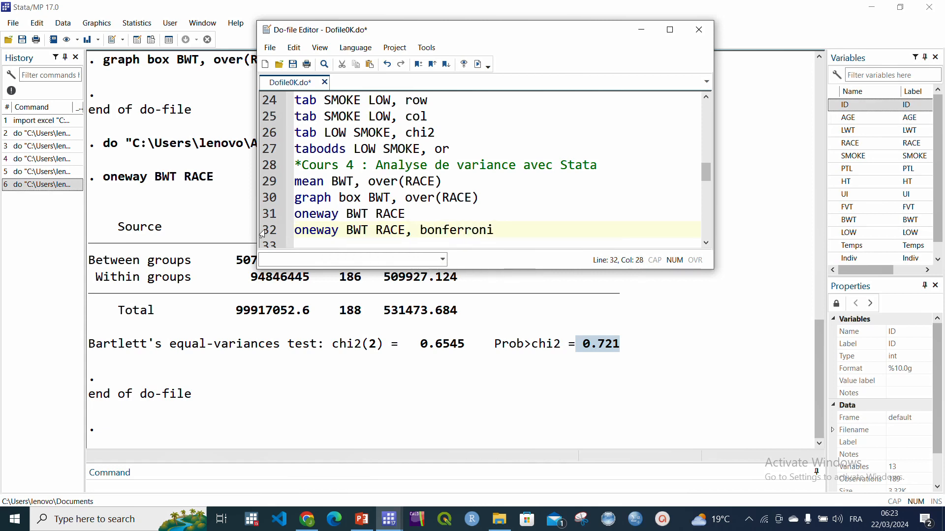
pyautogui.hotkey('shift', 'Home')
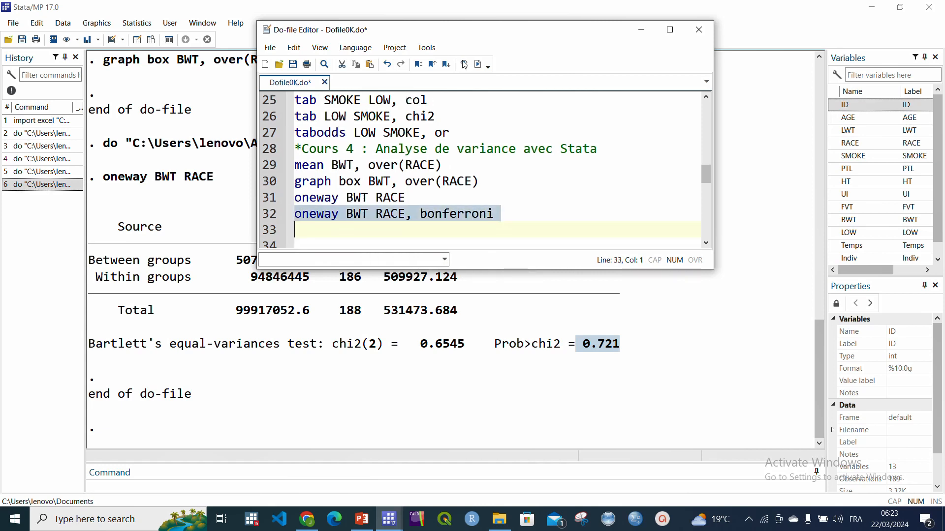
pyautogui.click(477, 64)
pyautogui.click(324, 404)
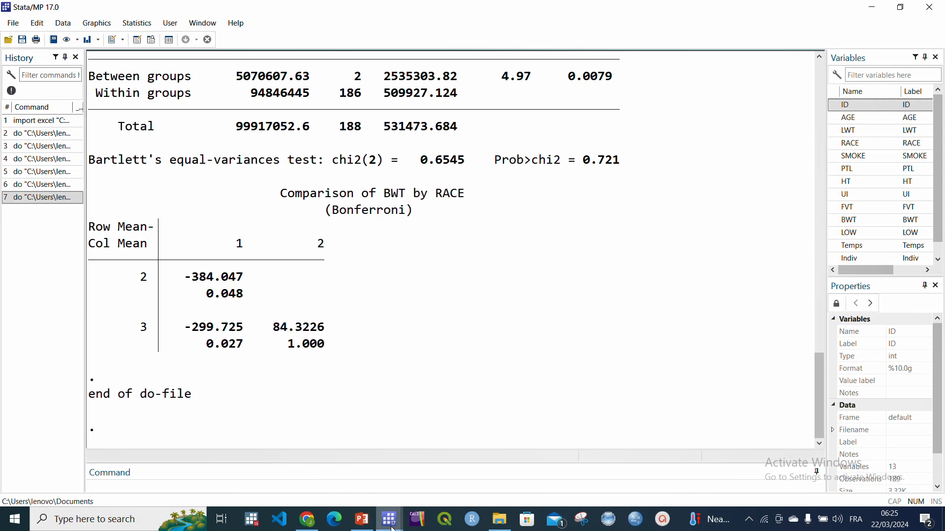
# Add the command kwallis BWT RACE on line 33 of the do-file, below the Bonferroni command
pyautogui.moveTo(393, 528)
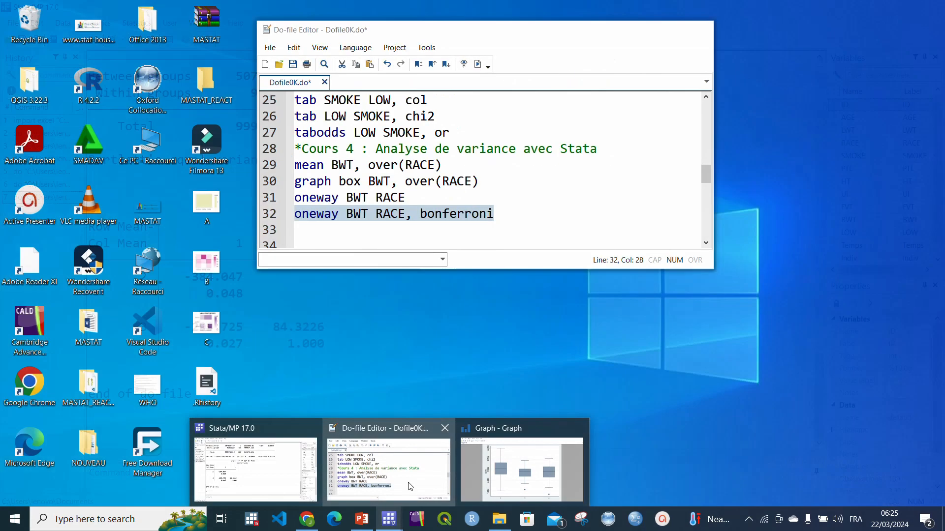
pyautogui.click(409, 485)
pyautogui.click(505, 223)
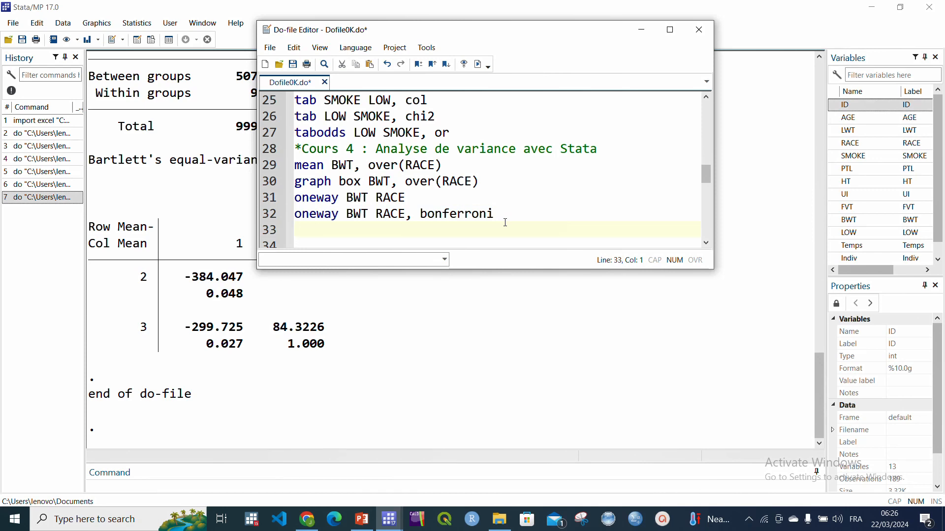
pyautogui.write('kwa')
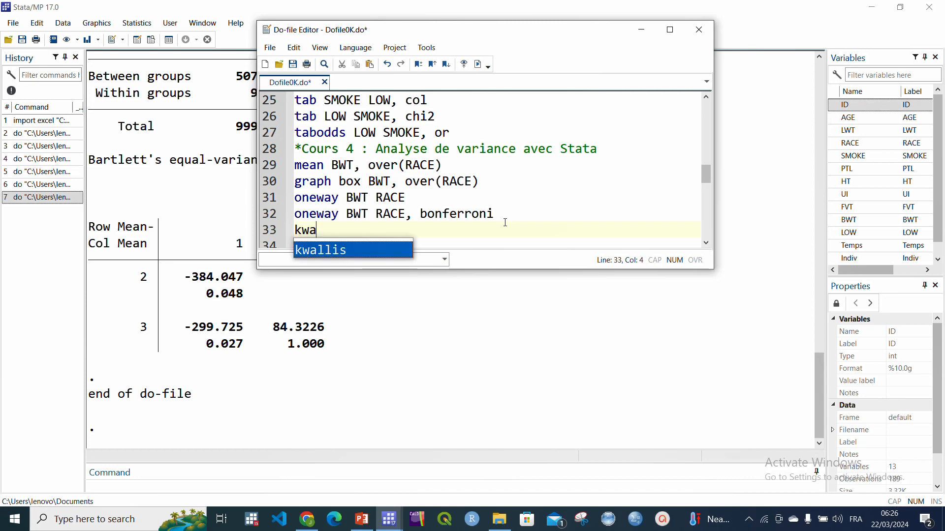
pyautogui.press('Return')
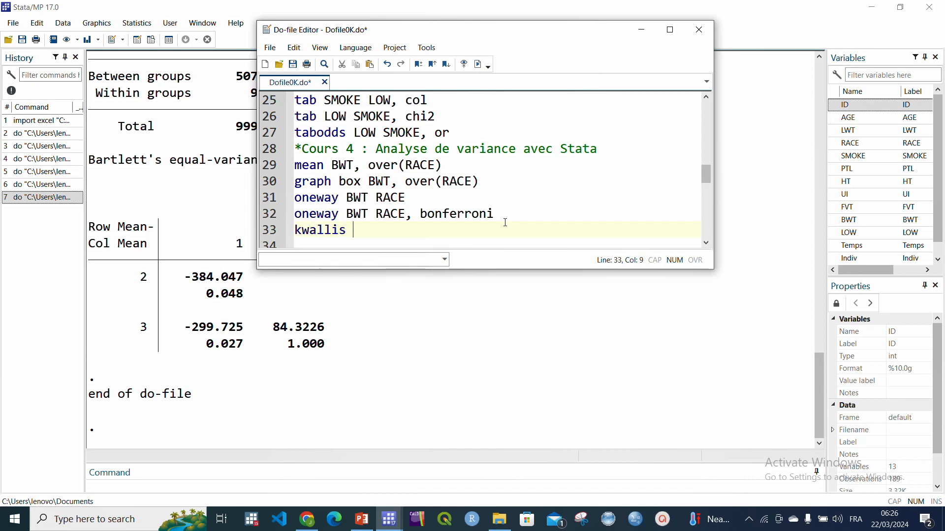
pyautogui.write('BWT RACE')
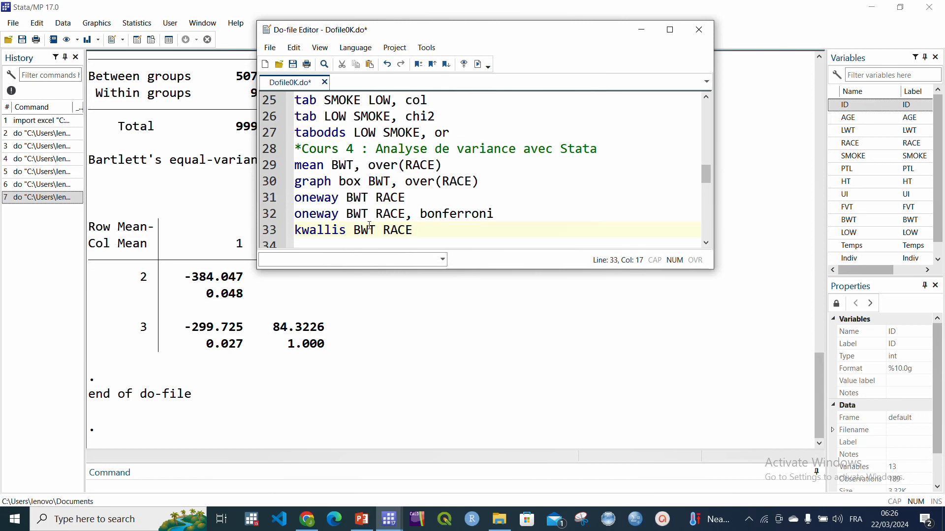
# Change the Kruskal-Wallis command on line 33 of the do-file to kwallis BWT,by(RACE)
pyautogui.write(',b')
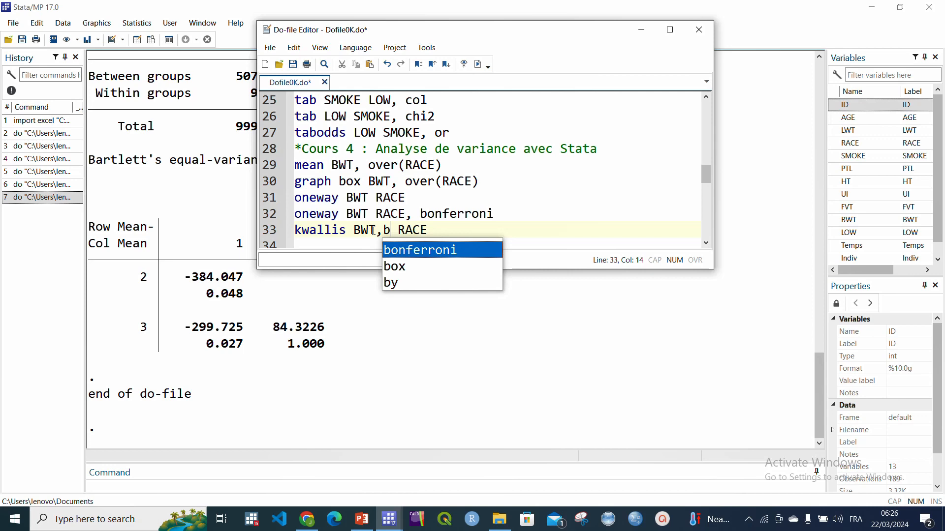
pyautogui.press('Down')
pyautogui.press('Down')
pyautogui.write('y')
pyautogui.press('Delete')
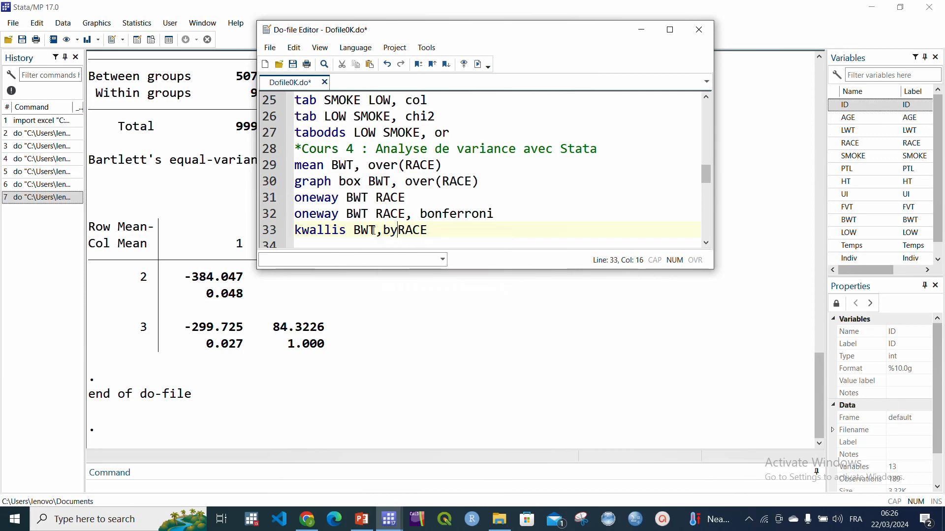
pyautogui.write('(')
pyautogui.press('End')
pyautogui.write(')')
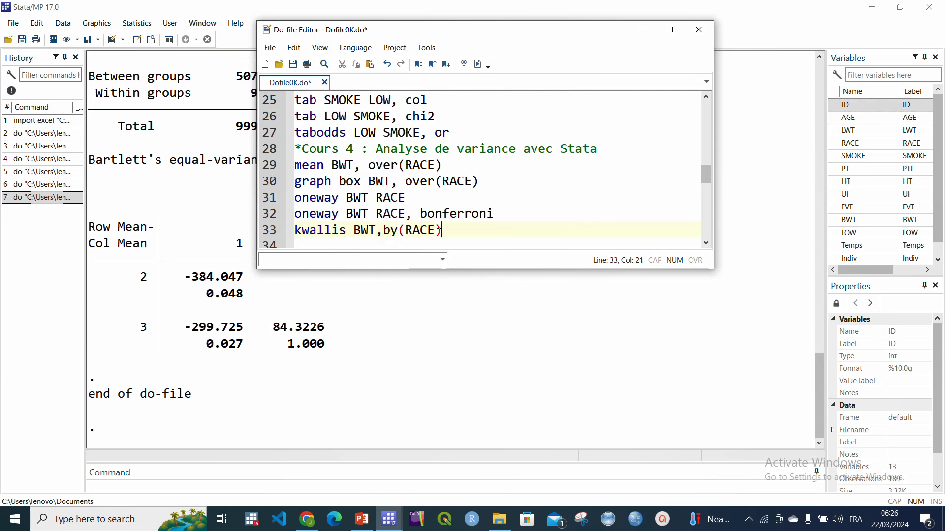
# Run only line 33 of the do-file, the Kruskal-Wallis command, and bring up its results
pyautogui.moveTo(294, 230); pyautogui.dragTo(442, 230)
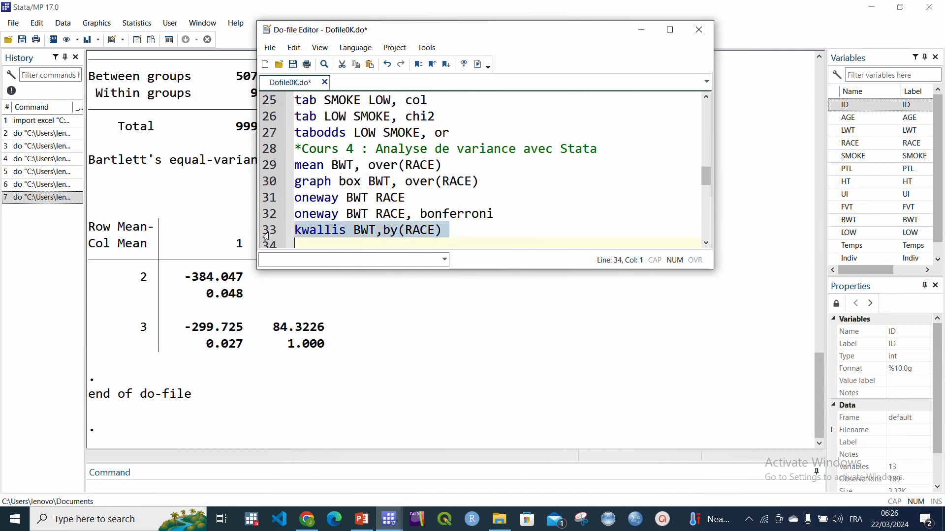
pyautogui.click(477, 64)
pyautogui.click(379, 302)
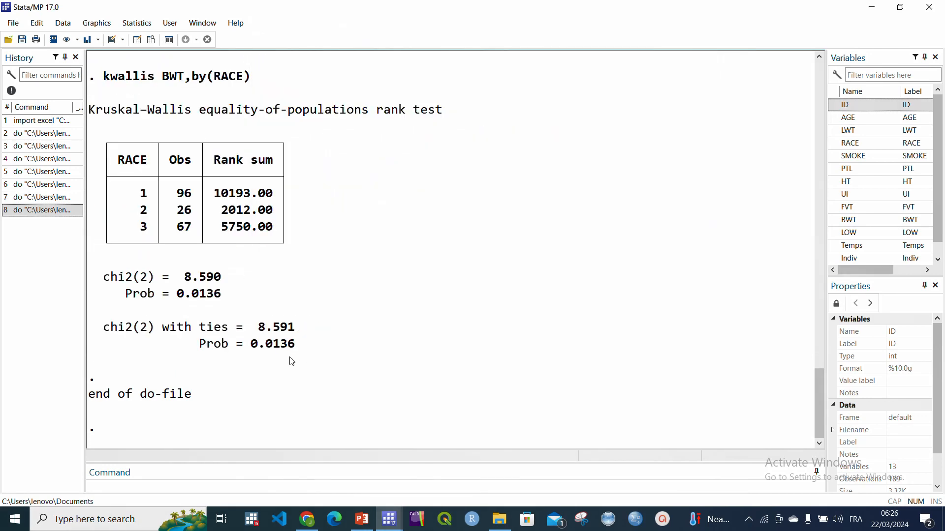
# Highlight the Kruskal-Wallis test's p-values, both the one without and the one with correction for ties
pyautogui.moveTo(195, 350); pyautogui.dragTo(313, 355)
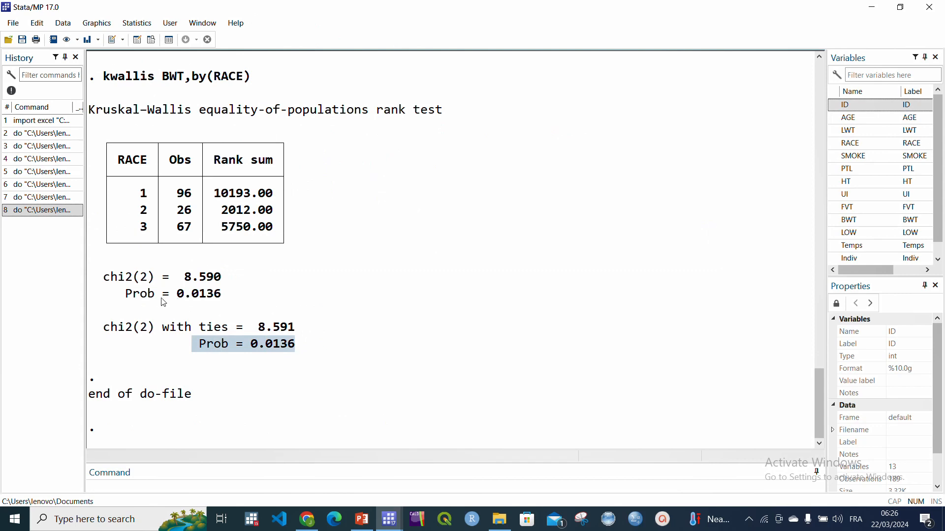
pyautogui.moveTo(126, 295); pyautogui.dragTo(237, 301)
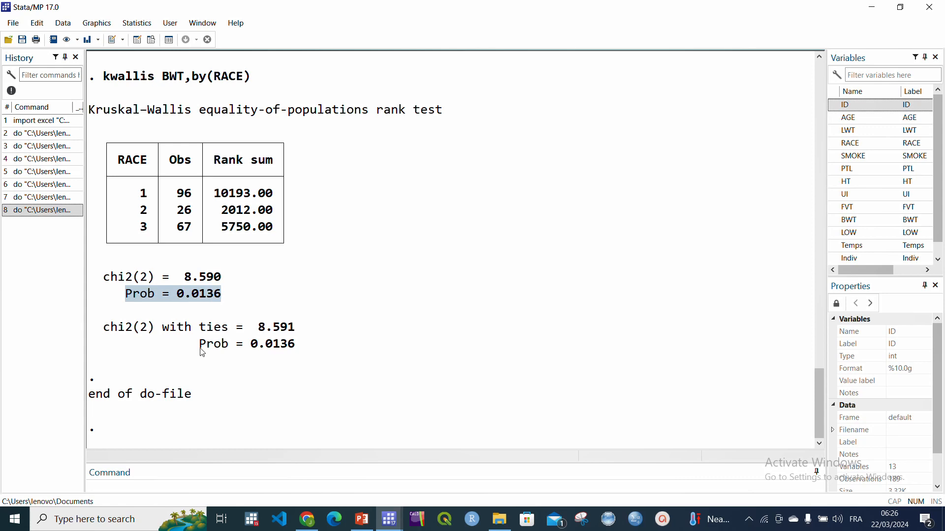
pyautogui.moveTo(199, 344); pyautogui.dragTo(271, 357)
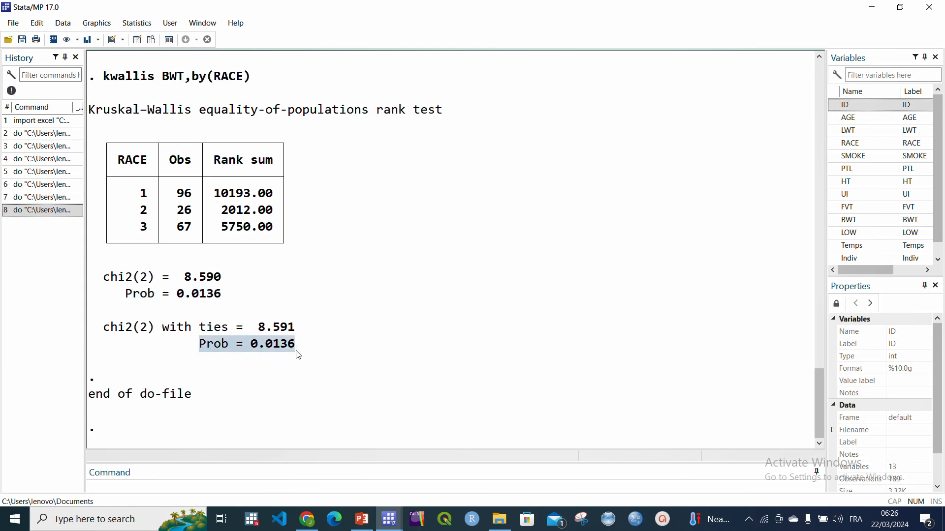